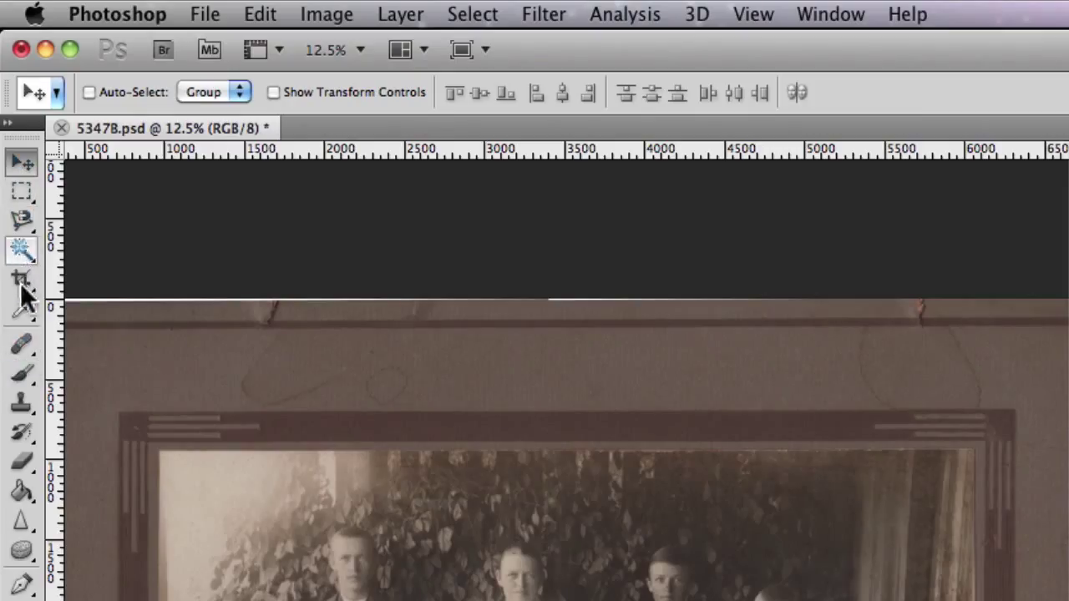
# - Choose the Healing Brush tool, check its brush settings, and set its blending mode to Replace
pyautogui.click(21, 346)
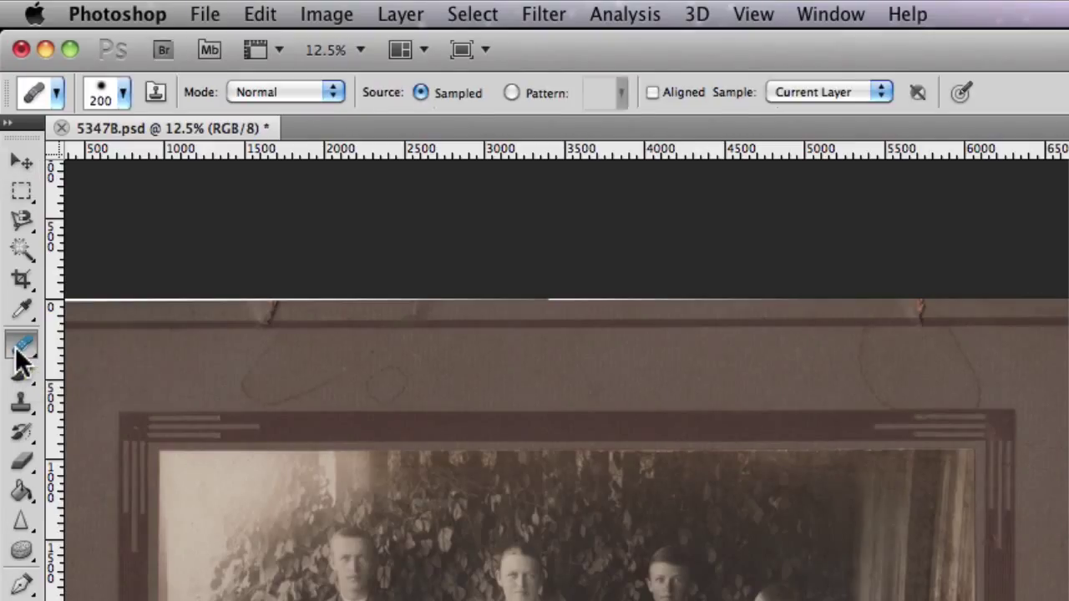
pyautogui.click(17, 348)
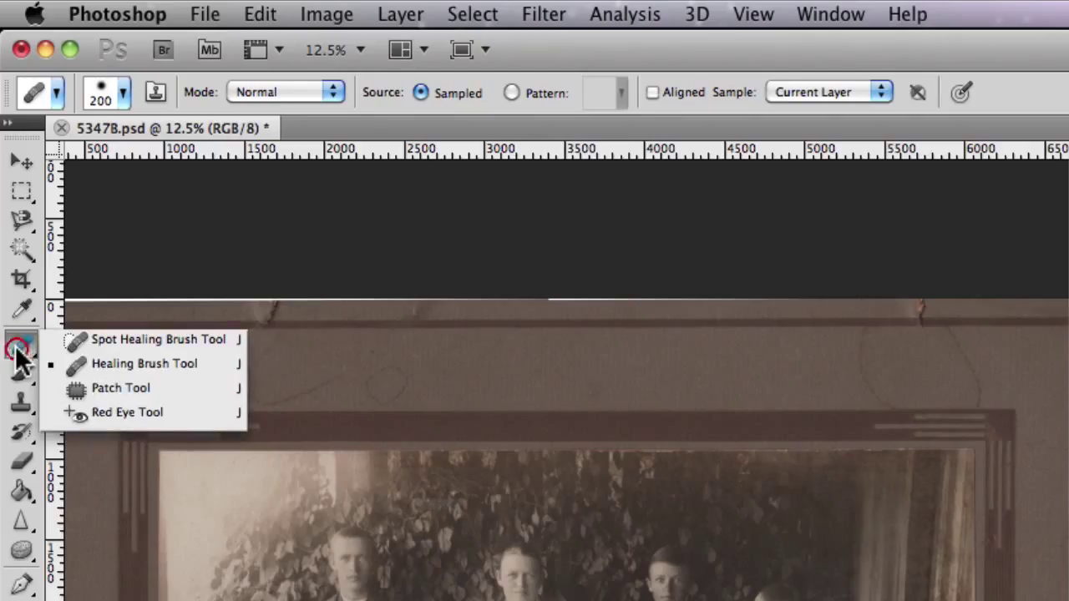
pyautogui.click(119, 368)
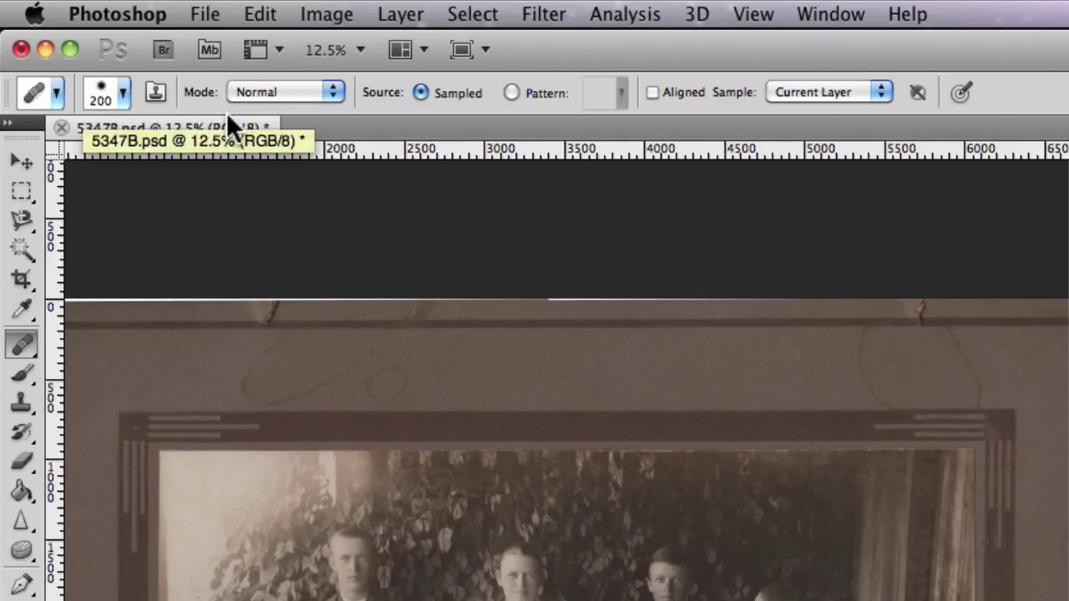
pyautogui.click(123, 93)
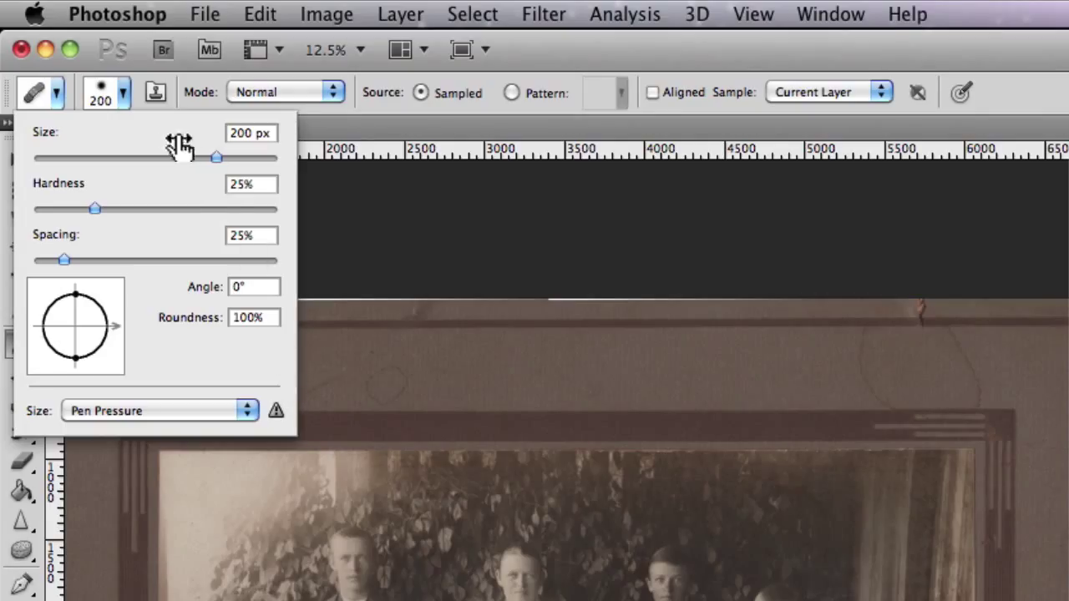
pyautogui.click(125, 92)
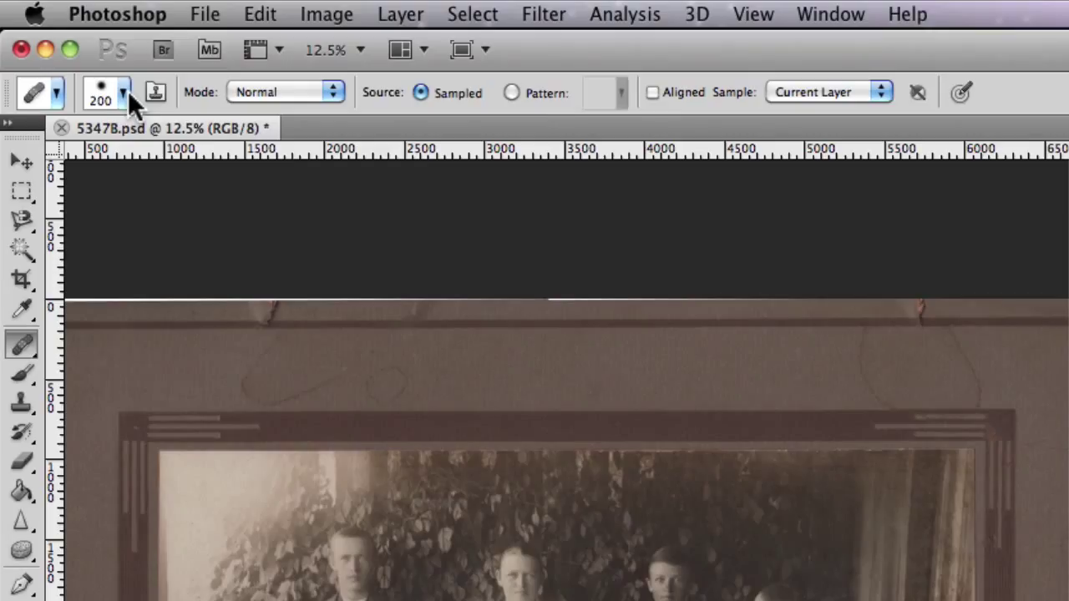
pyautogui.click(334, 91)
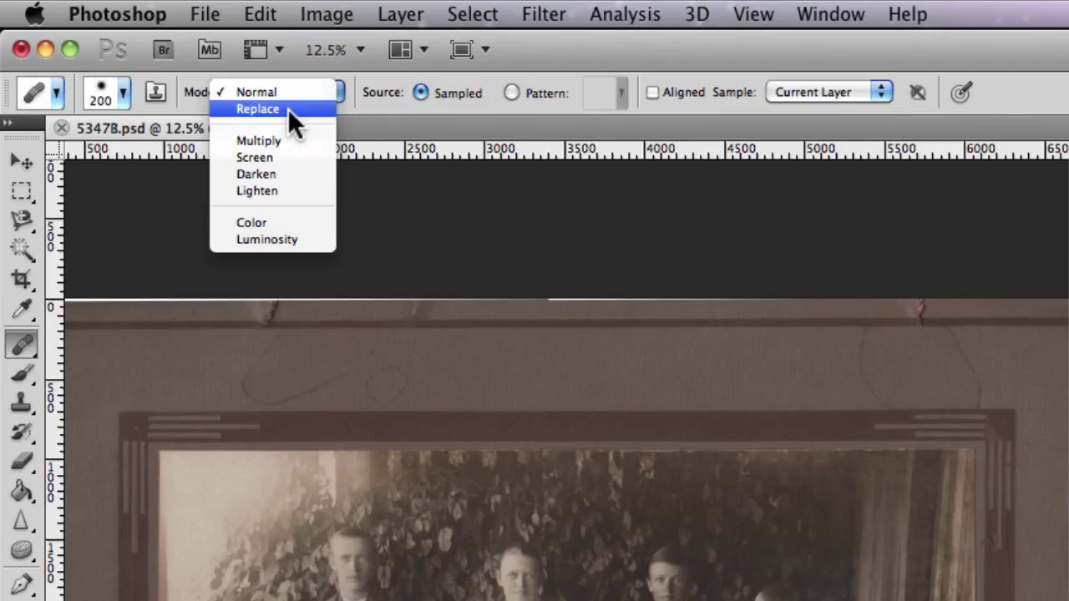
pyautogui.click(288, 109)
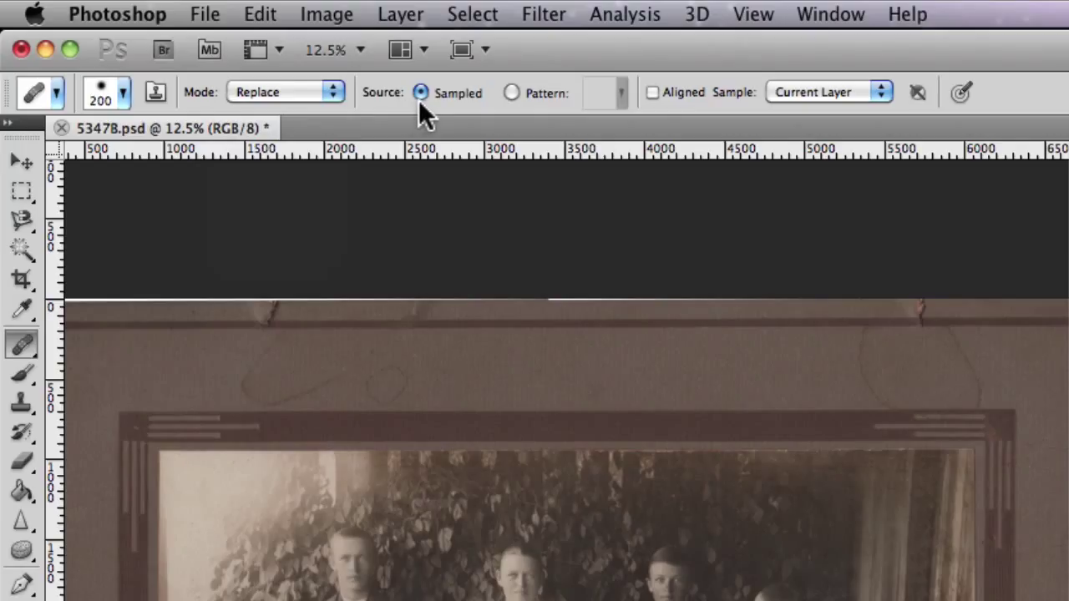
# - Switch the healing source to Pattern, look through the available patterns, and return the source to Sampled
pyautogui.click(509, 92)
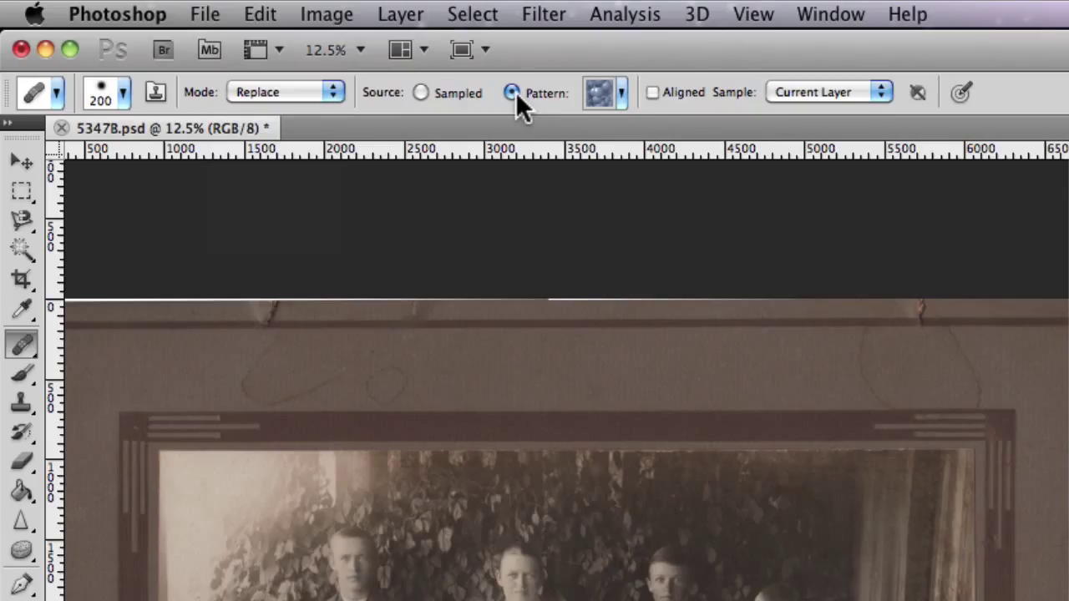
pyautogui.click(622, 92)
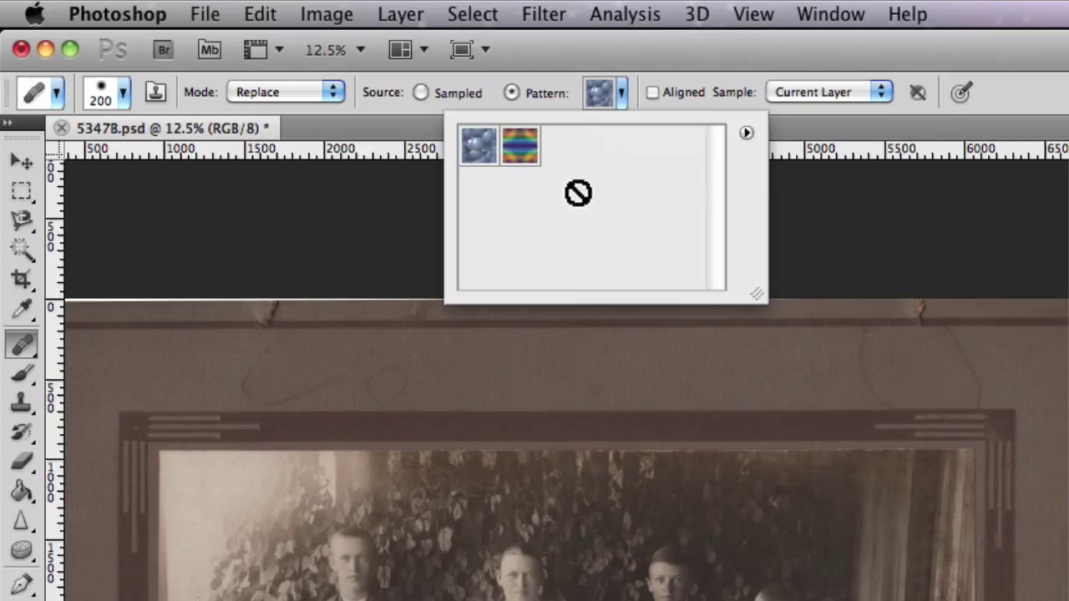
pyautogui.click(620, 92)
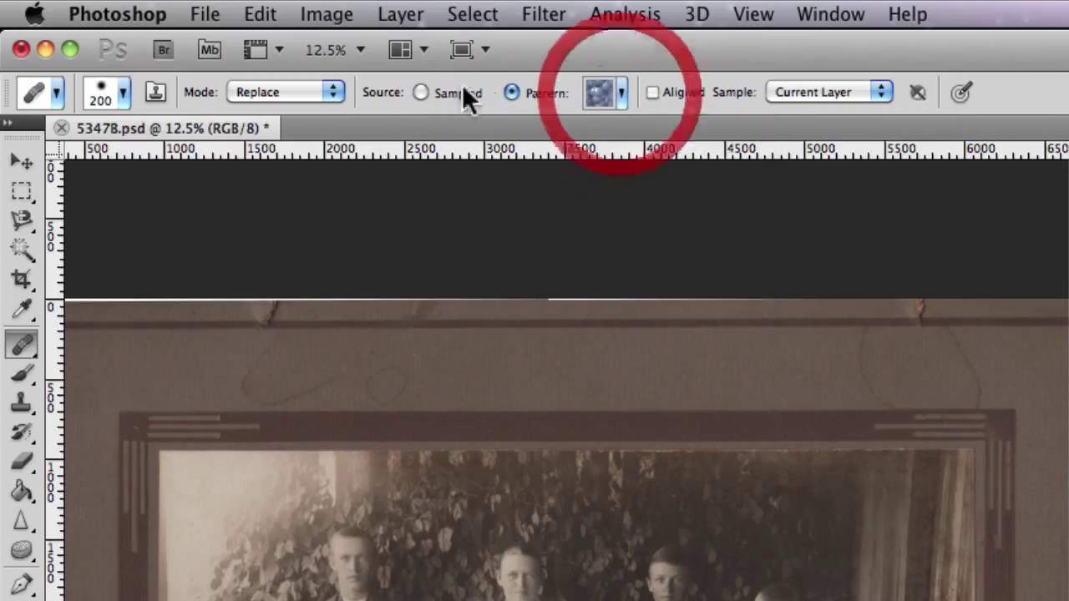
pyautogui.click(421, 92)
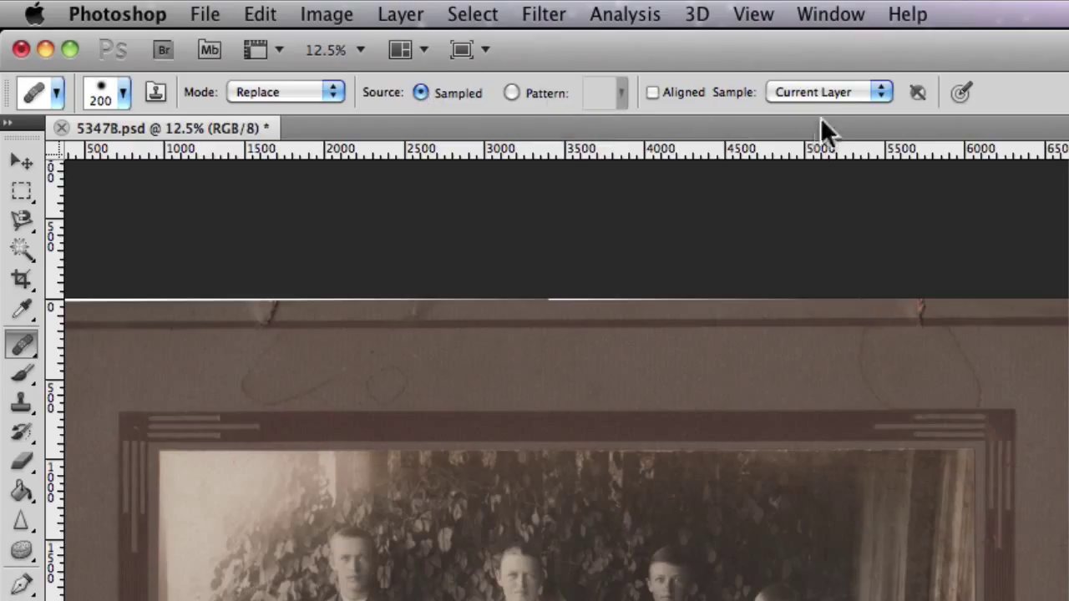
# - Enable Aligned sampling from the Current Layer and review the Clone Source settings
pyautogui.click(651, 92)
pyautogui.click(652, 92)
pyautogui.click(882, 93)
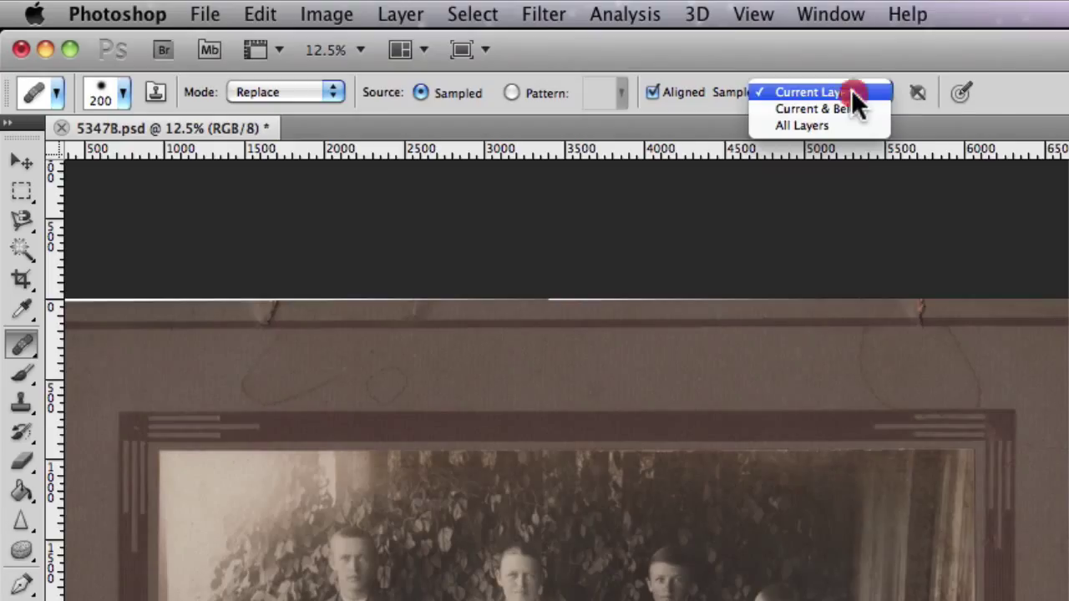
pyautogui.click(851, 89)
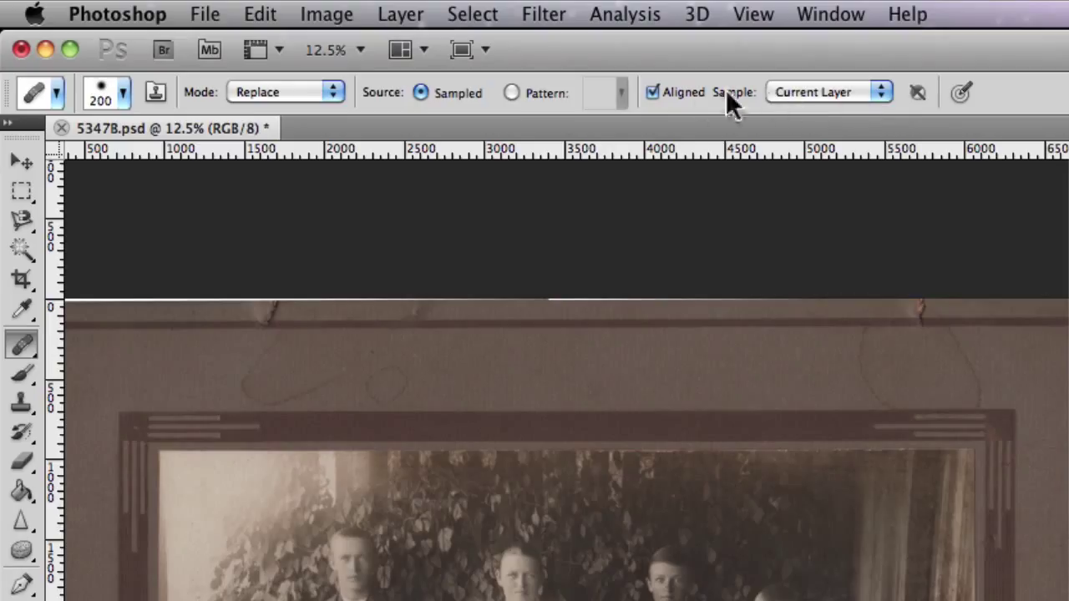
pyautogui.click(157, 94)
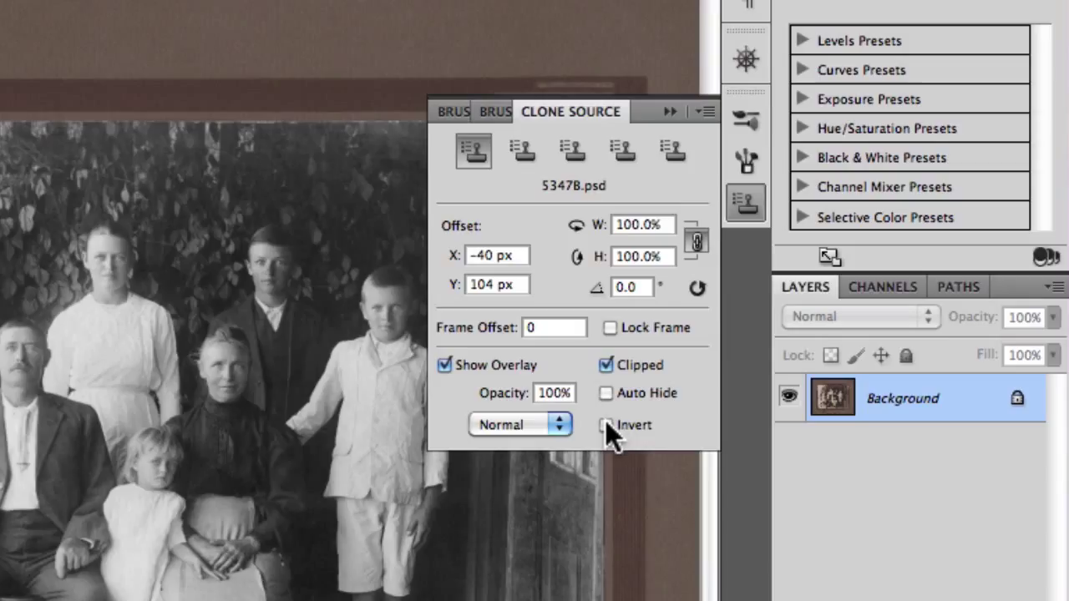
pyautogui.click(668, 111)
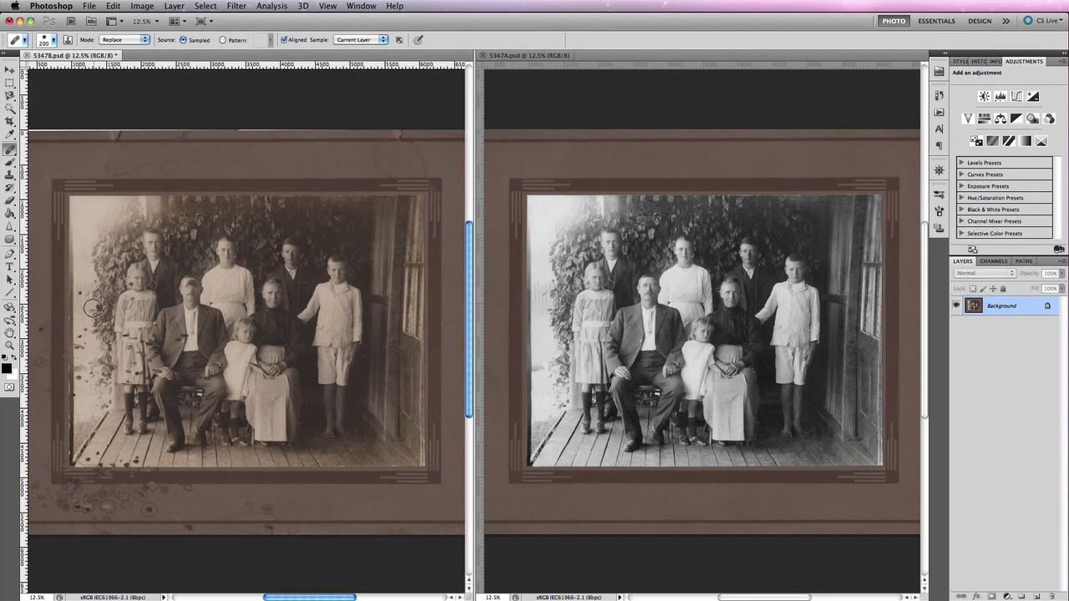
# - Duplicate the Background layer of 5347B.psd for retouching the stains on the lower mount
pyautogui.click(10, 345)
pyautogui.click(167, 490)
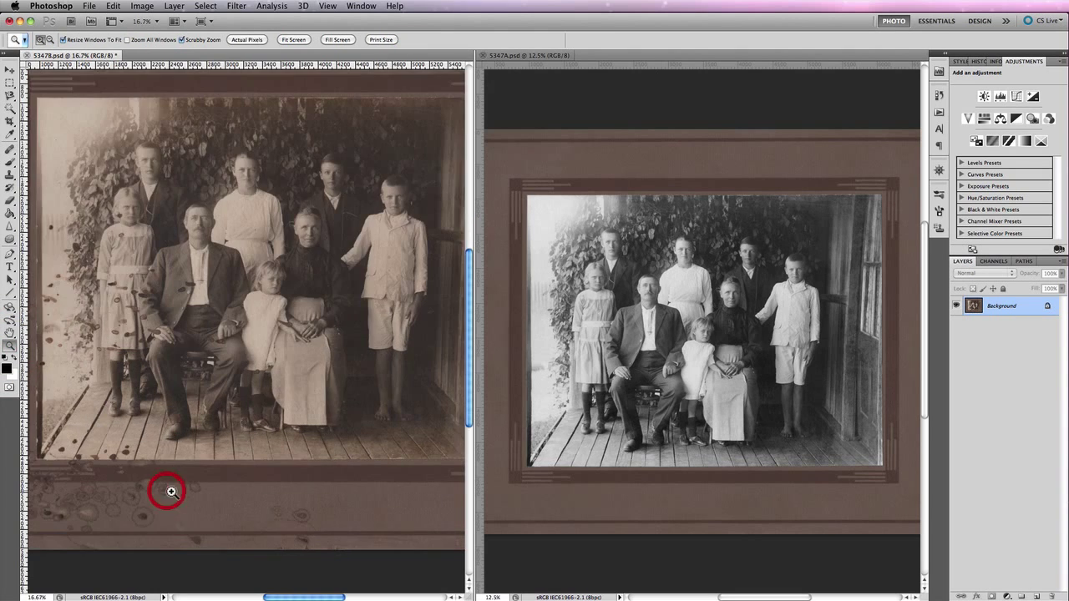
pyautogui.click(210, 494)
pyautogui.click(287, 515)
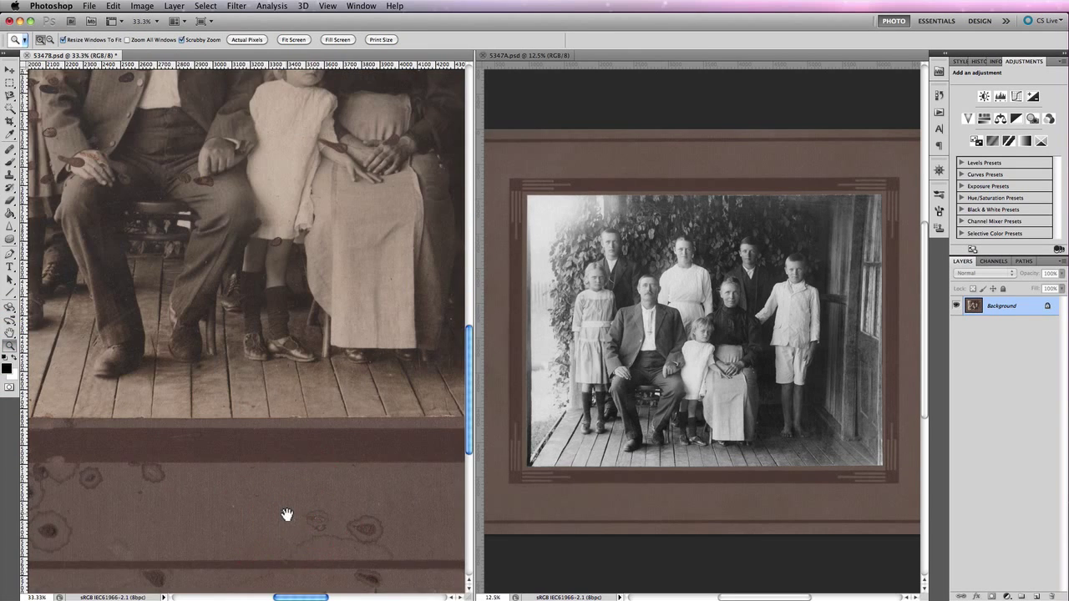
pyautogui.click(334, 362)
pyautogui.moveTo(298, 295); pyautogui.dragTo(166, 300)
pyautogui.click(272, 336)
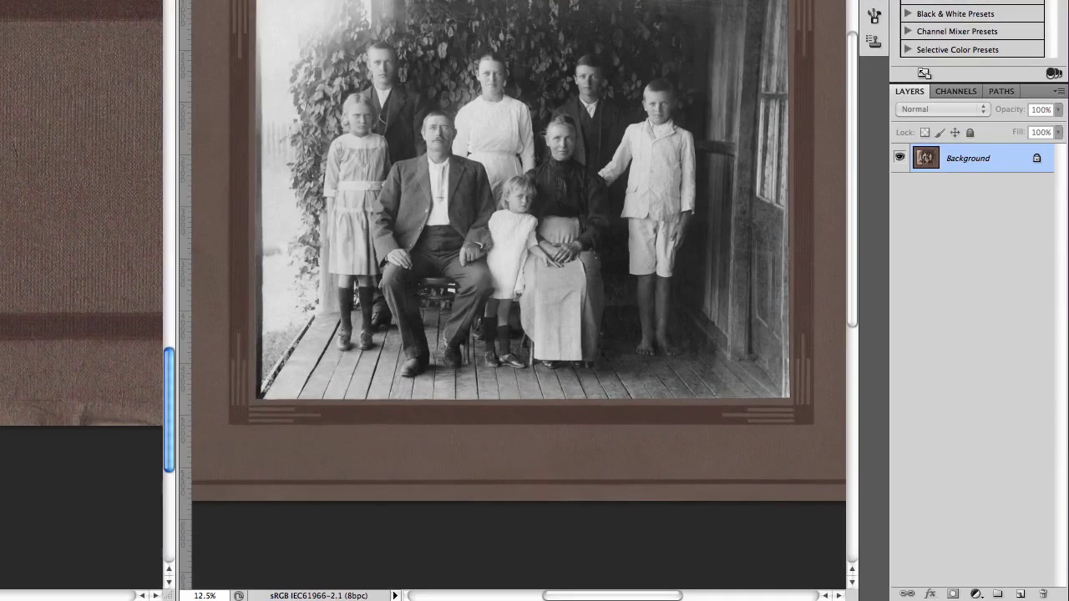
pyautogui.moveTo(1009, 171); pyautogui.dragTo(1021, 593)
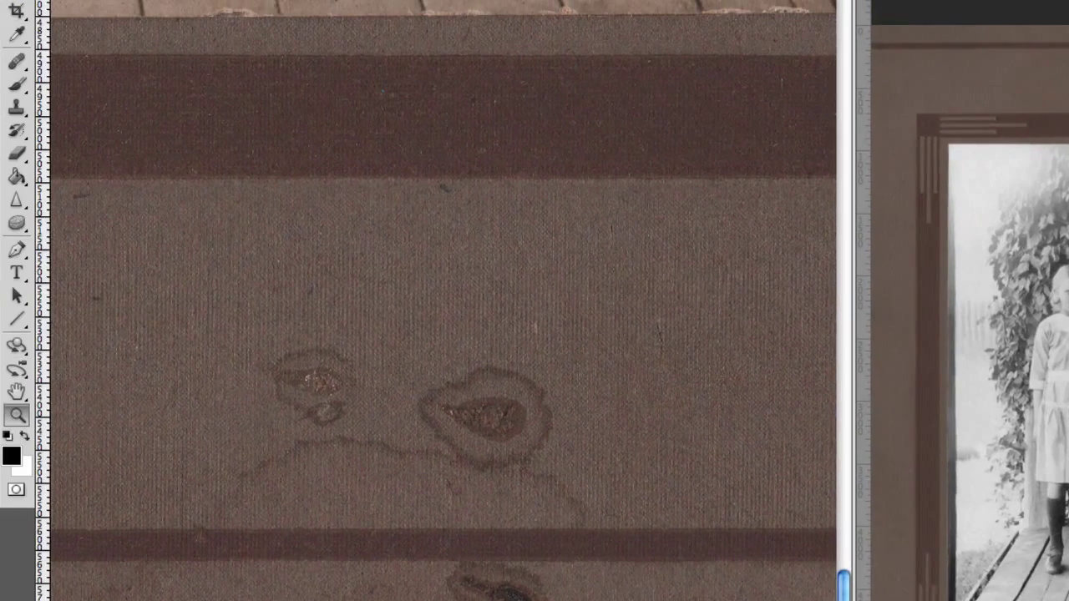
# - Remove the larger ringed stain on the mount below the photo with a smaller Healing Brush, sampling clean mount texture beside it
pyautogui.click(17, 61)
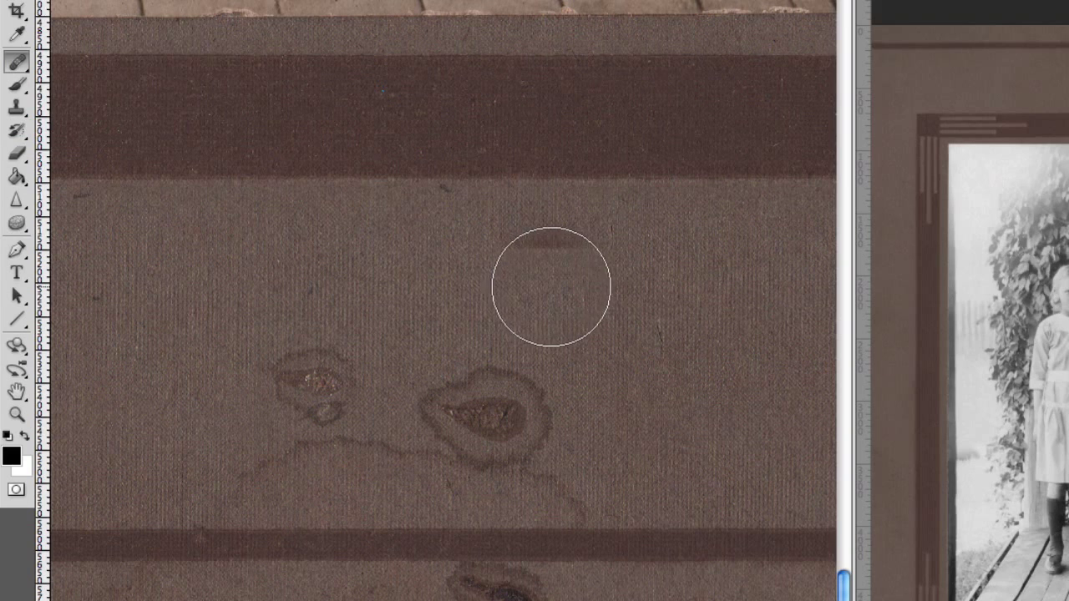
pyautogui.press('[')
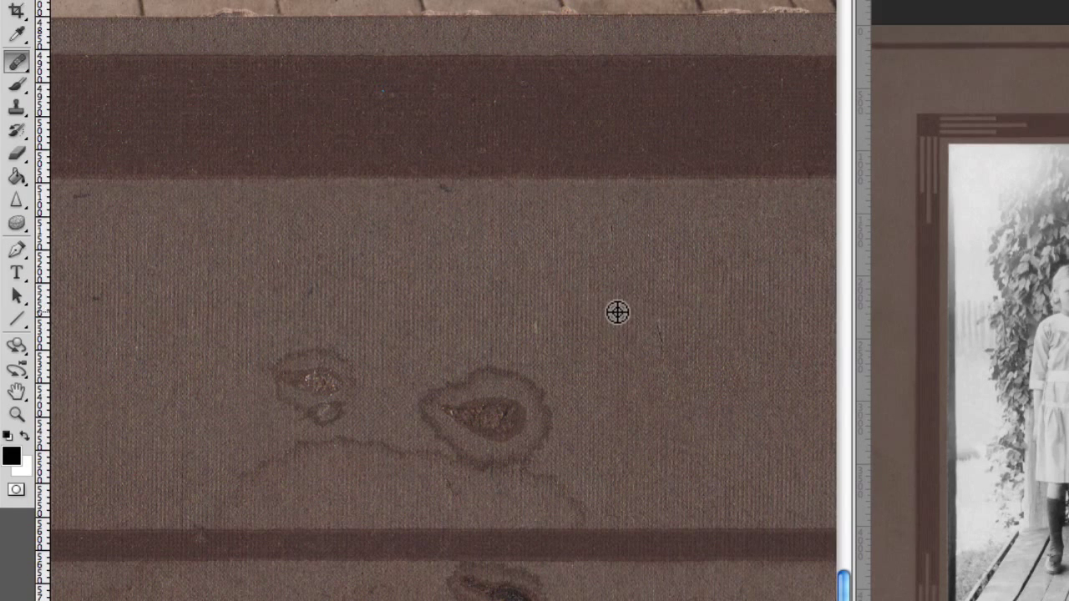
pyautogui.moveTo(618, 313); pyautogui.dragTo(617, 313)
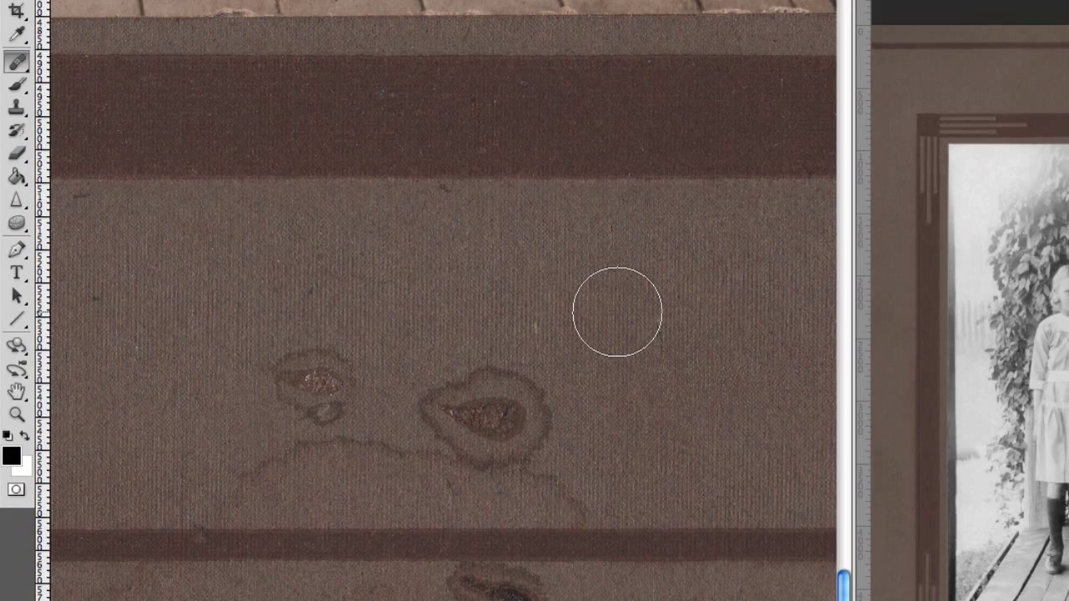
pyautogui.moveTo(546, 413)
pyautogui.mouseDown()
pyautogui.moveTo(461, 390)
pyautogui.moveTo(549, 418)
pyautogui.moveTo(562, 412)
pyautogui.moveTo(521, 398)
pyautogui.moveTo(565, 389)
pyautogui.moveTo(561, 423)
pyautogui.moveTo(523, 432)
pyautogui.moveTo(533, 425)
pyautogui.mouseUp()
pyautogui.hotkey('ctrl', 'z')
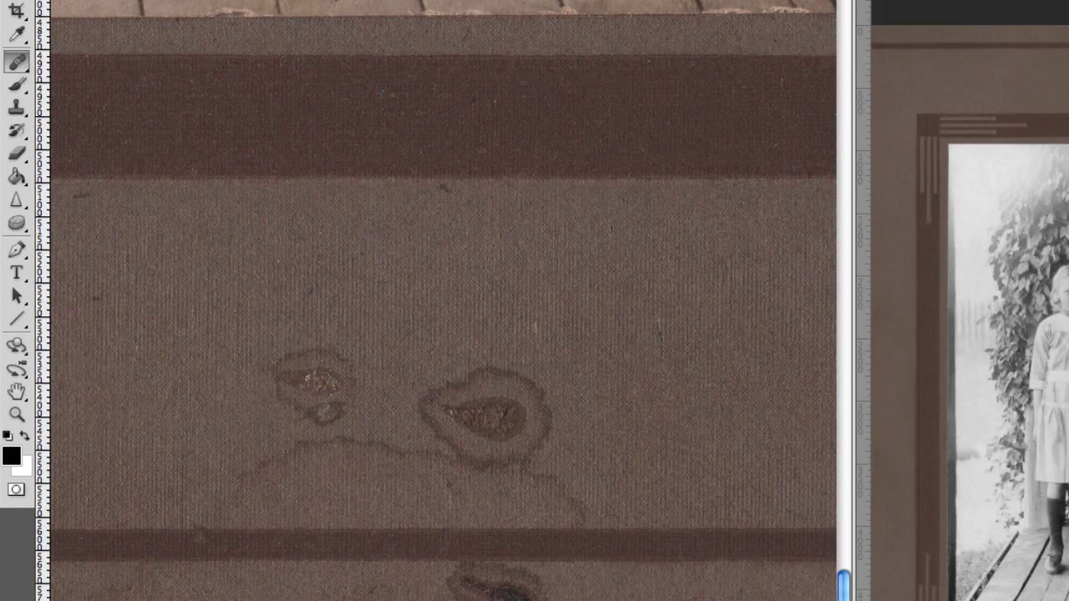
pyautogui.moveTo(592, 454)
pyautogui.mouseDown()
pyautogui.moveTo(581, 428)
pyautogui.moveTo(535, 420)
pyautogui.mouseUp()
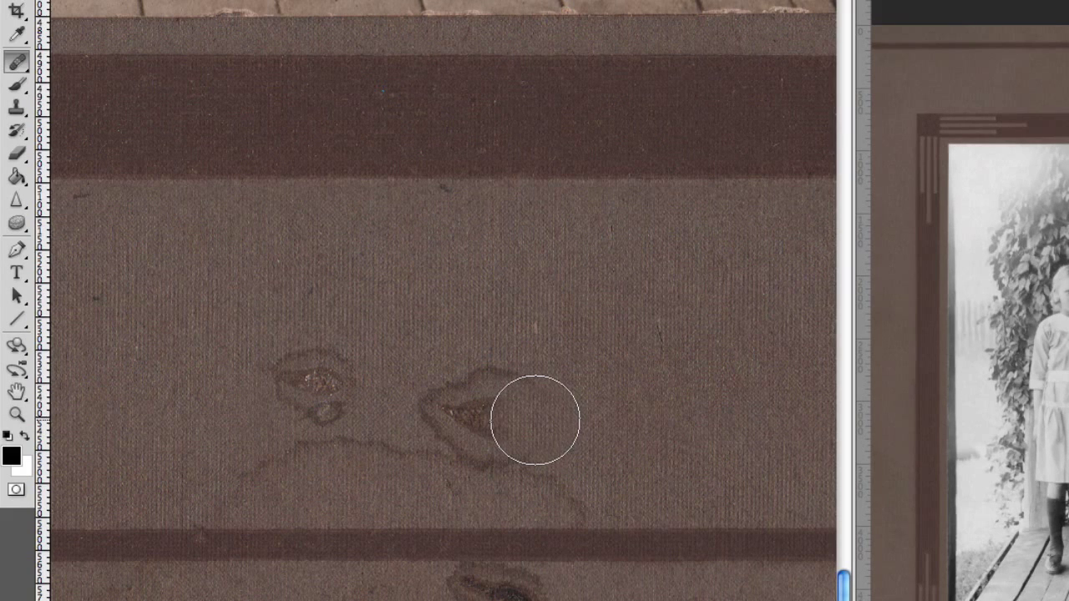
pyautogui.moveTo(534, 420)
pyautogui.mouseDown()
pyautogui.moveTo(509, 390)
pyautogui.moveTo(449, 381)
pyautogui.moveTo(432, 404)
pyautogui.moveTo(533, 428)
pyautogui.mouseUp()
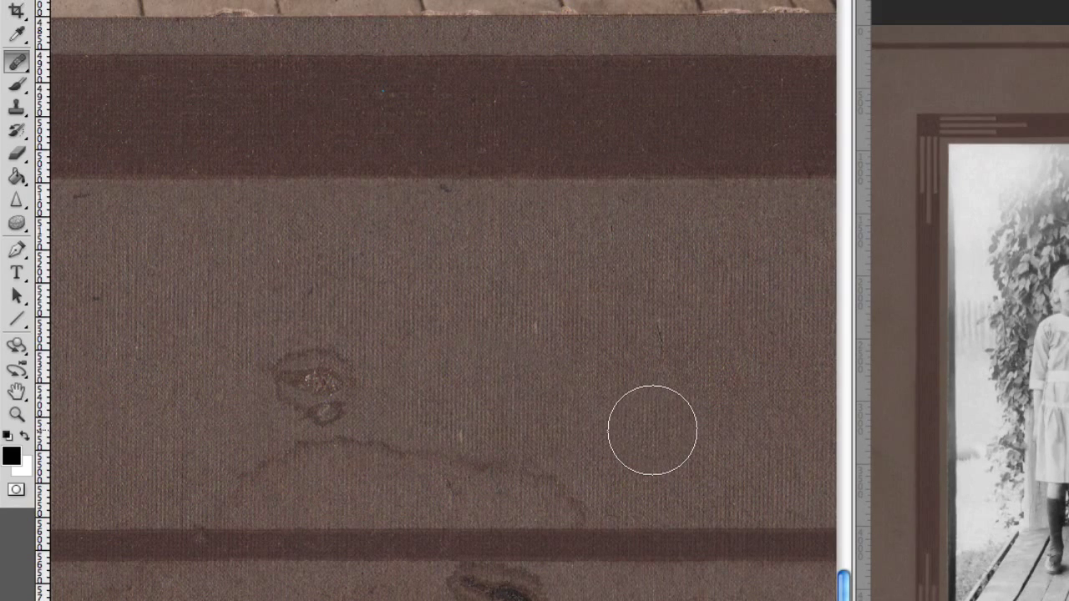
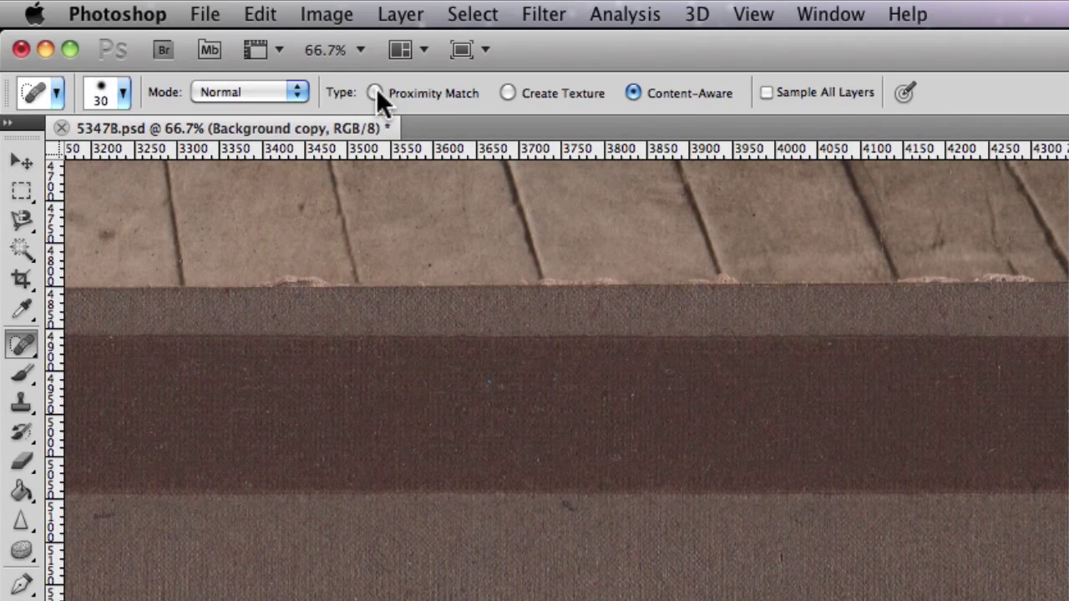
# - Go through the Spot Healing Brush match types and set the type to Proximity Match
pyautogui.click(376, 92)
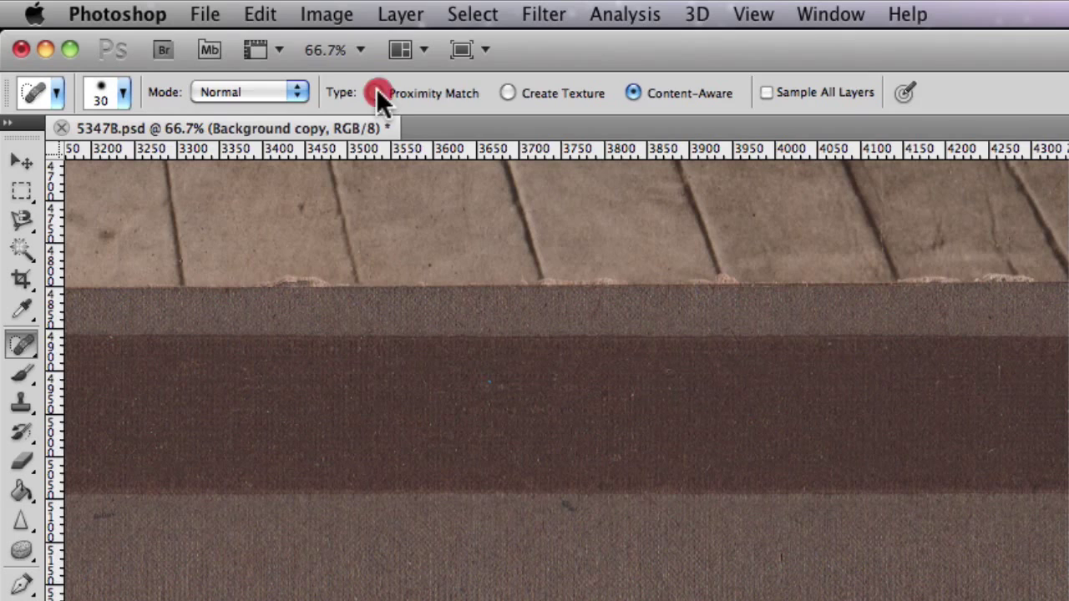
pyautogui.click(507, 92)
pyautogui.click(634, 86)
pyautogui.click(377, 90)
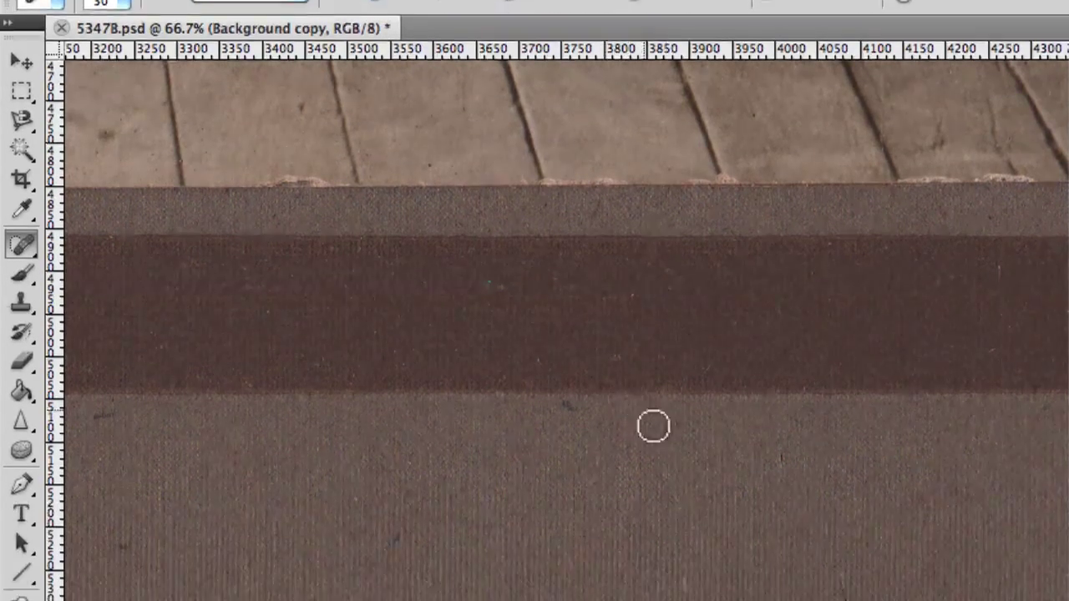
# - Enlarge the Spot Healing Brush and heal the two small light specks on the mount near the remaining stain
pyautogui.press(']')
pyautogui.press(']')
pyautogui.press(']')
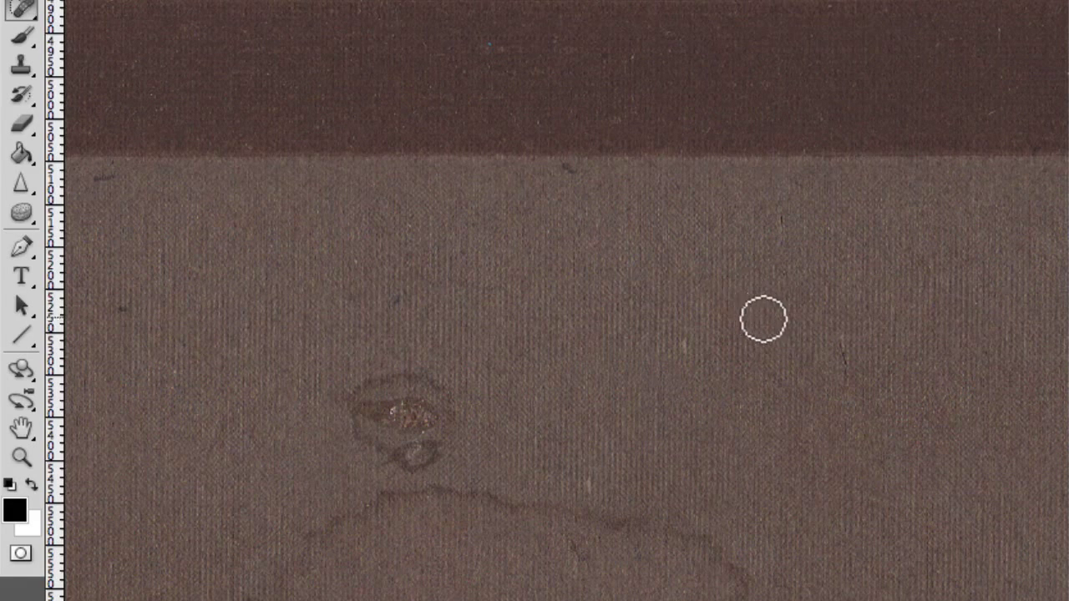
pyautogui.click(587, 485)
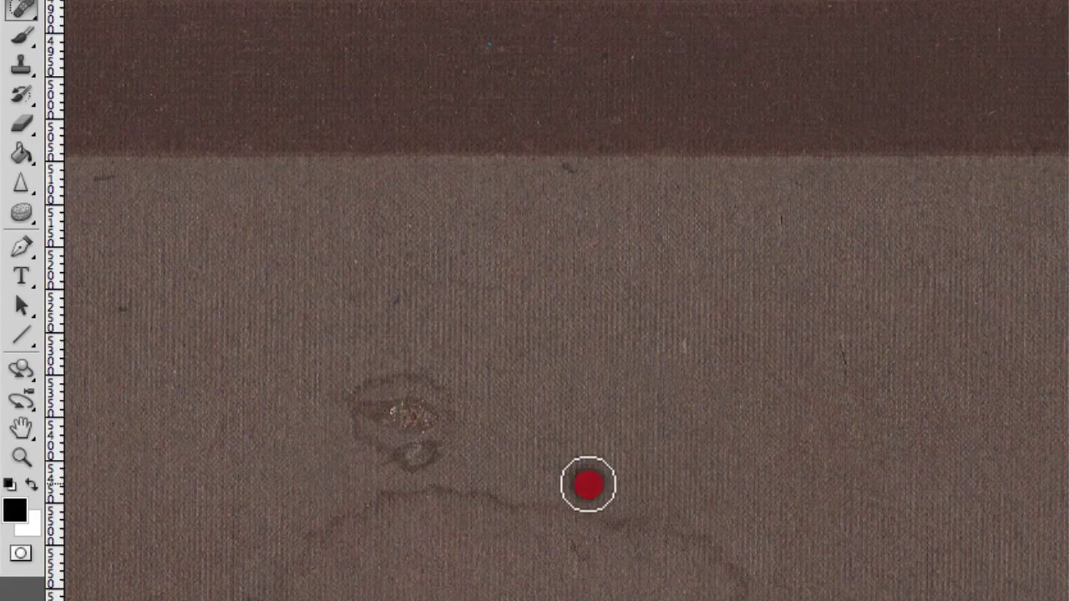
pyautogui.click(685, 348)
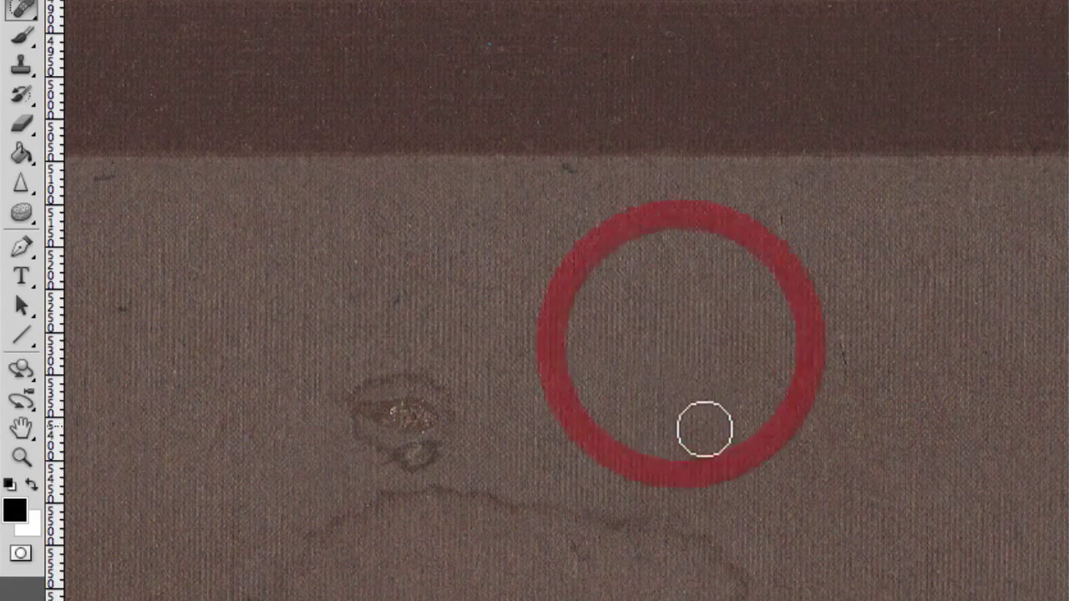